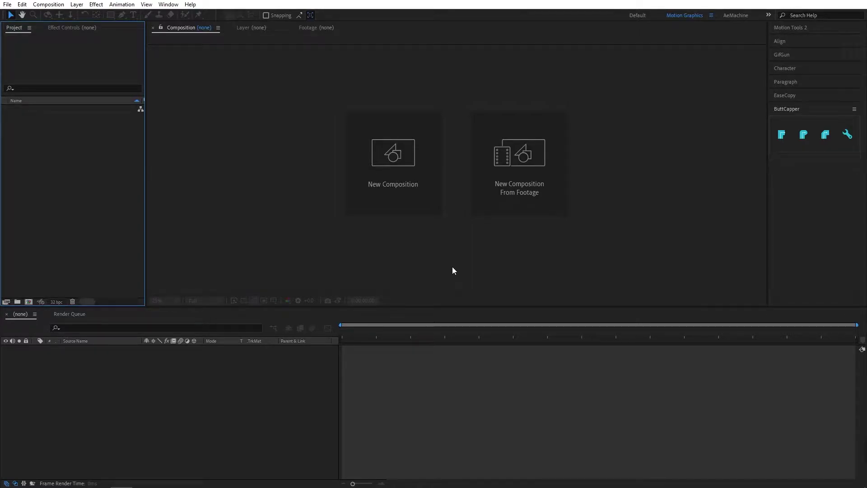
Step: Name the new composition Map, with Half resolution, a 0:00:10:00 duration and a black background
{"action": "left_click", "coordinate": [414, 179]}
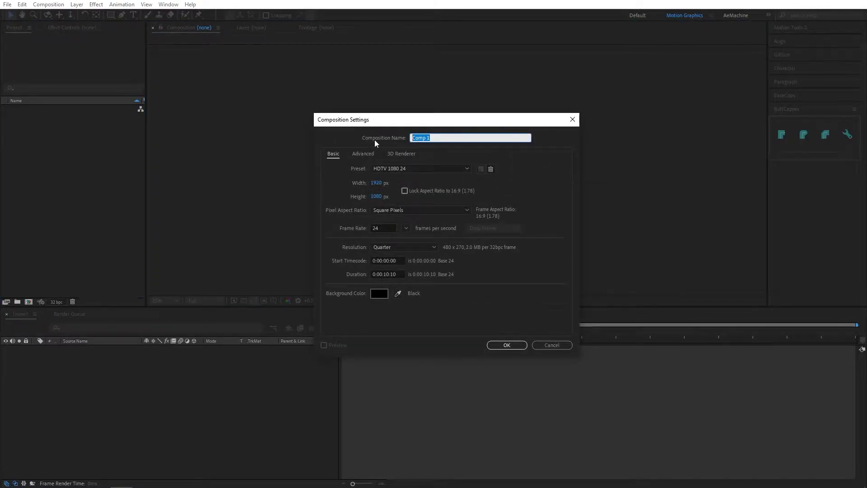
{"action": "type", "text": "Map"}
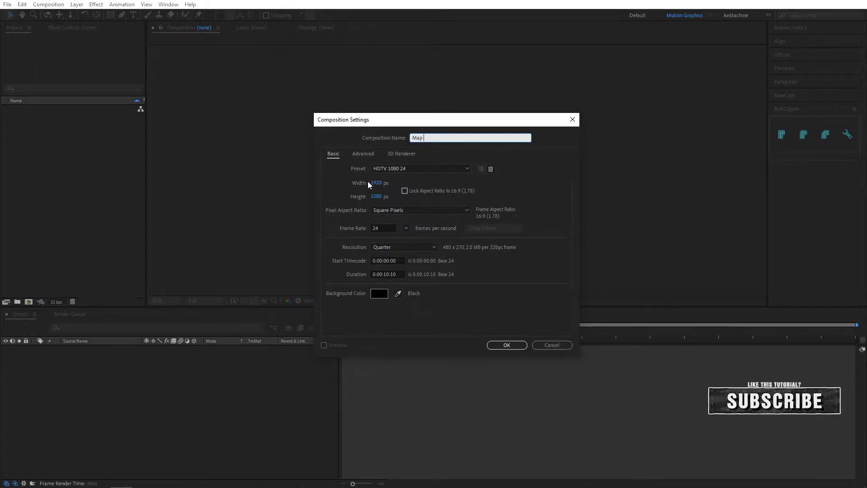
{"action": "left_click", "coordinate": [402, 247]}
{"action": "left_click", "coordinate": [399, 267]}
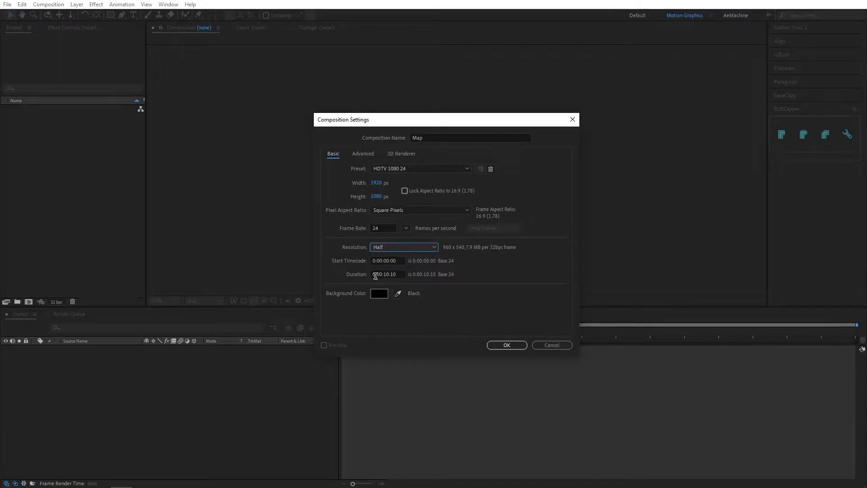
{"action": "left_click", "coordinate": [397, 274]}
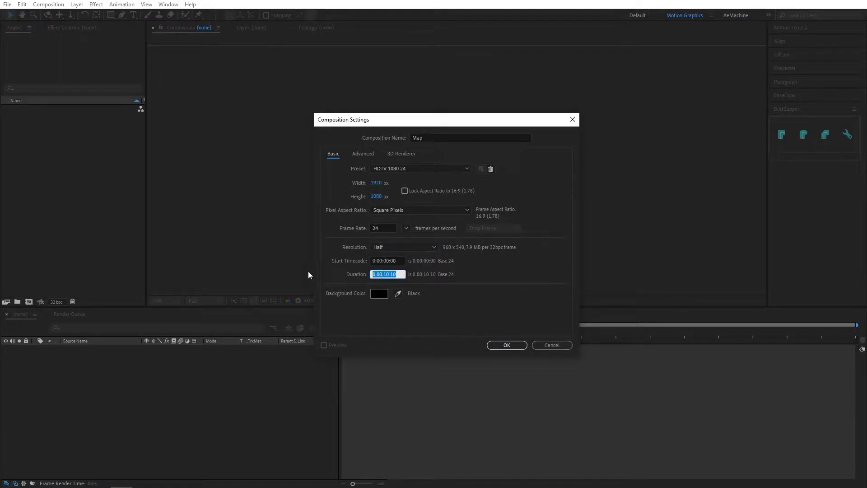
{"action": "type", "text": "10"}
{"action": "left_click", "coordinate": [385, 294]}
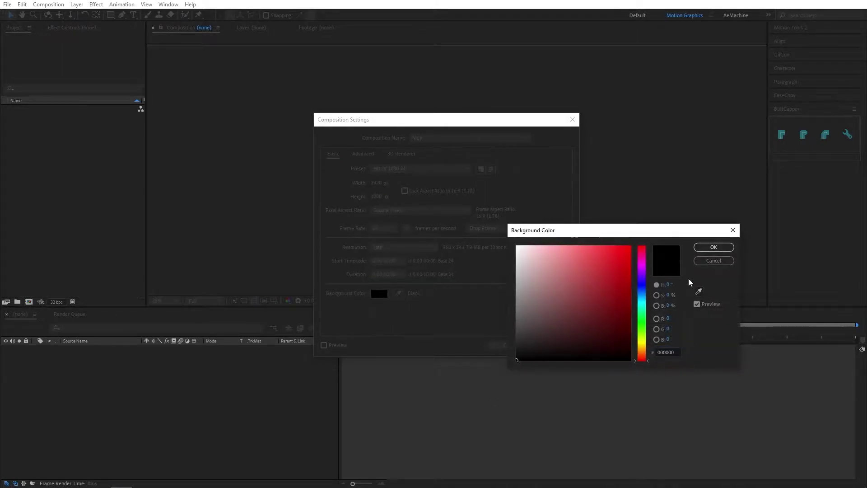
{"action": "left_click", "coordinate": [714, 247]}
Step: Create the Map comp, zoom the viewer to 50%, and add a white solid named Fractal Noise
{"action": "left_click", "coordinate": [508, 345]}
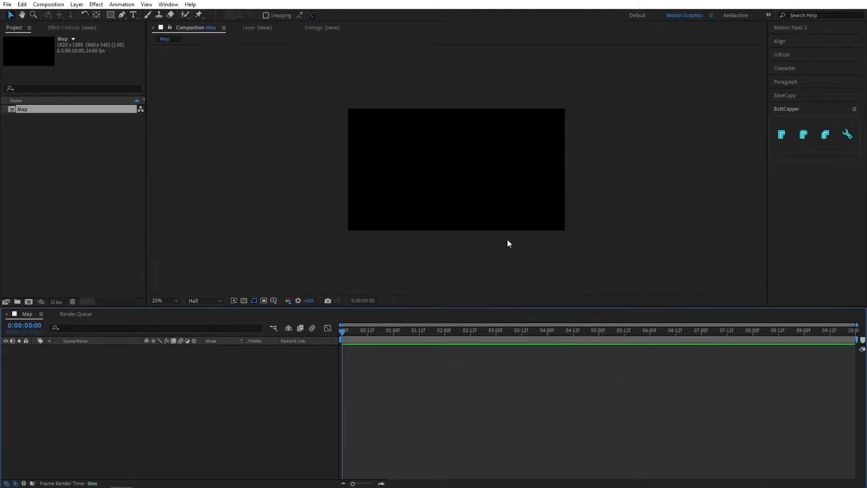
{"action": "key", "text": "period"}
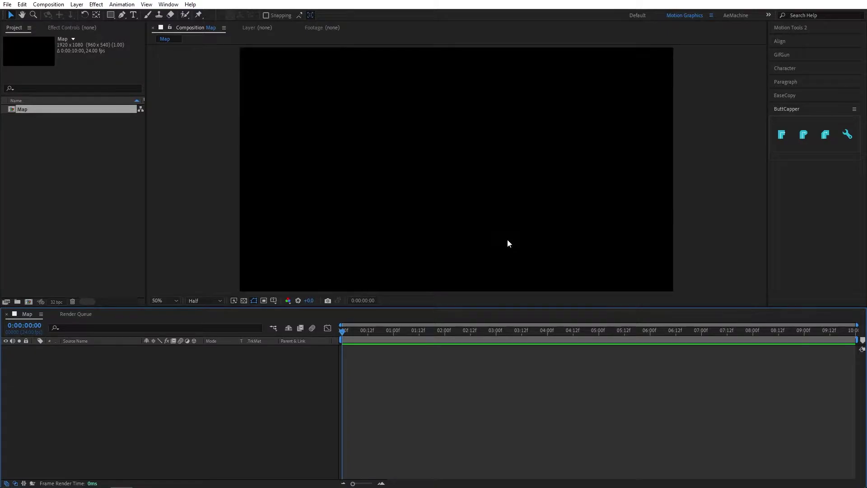
{"action": "right_click", "coordinate": [126, 375]}
{"action": "mouse_move", "coordinate": [156, 380]}
{"action": "left_click", "coordinate": [275, 299]}
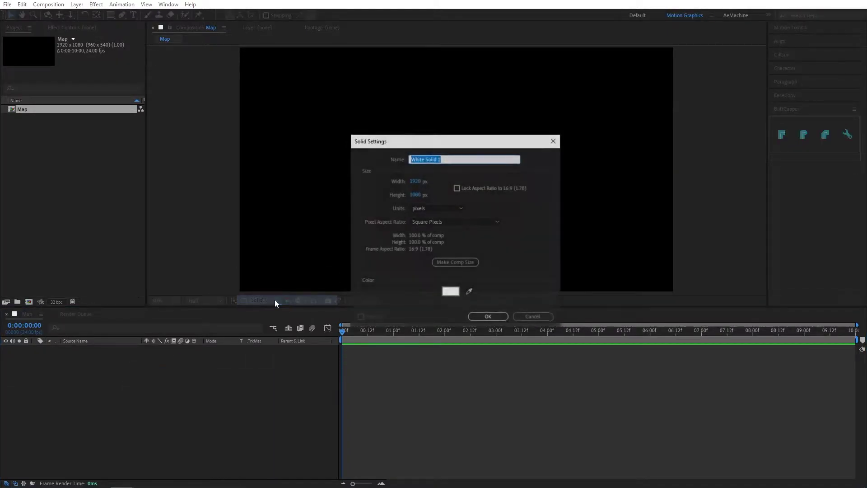
{"action": "left_click", "coordinate": [461, 159]}
{"action": "key", "text": "ctrl+a"}
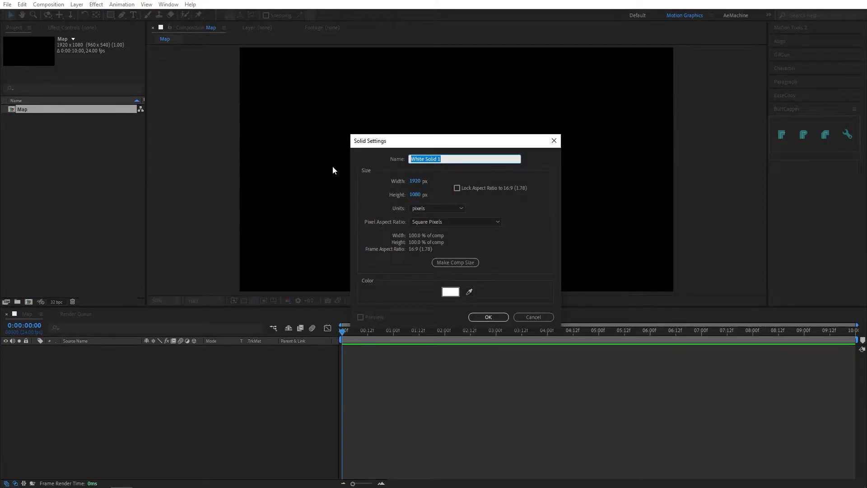
{"action": "type", "text": "Fractal"}
Step: Add the solid and apply Fractal Noise to it from Effects & Presets
{"action": "left_click", "coordinate": [488, 316]}
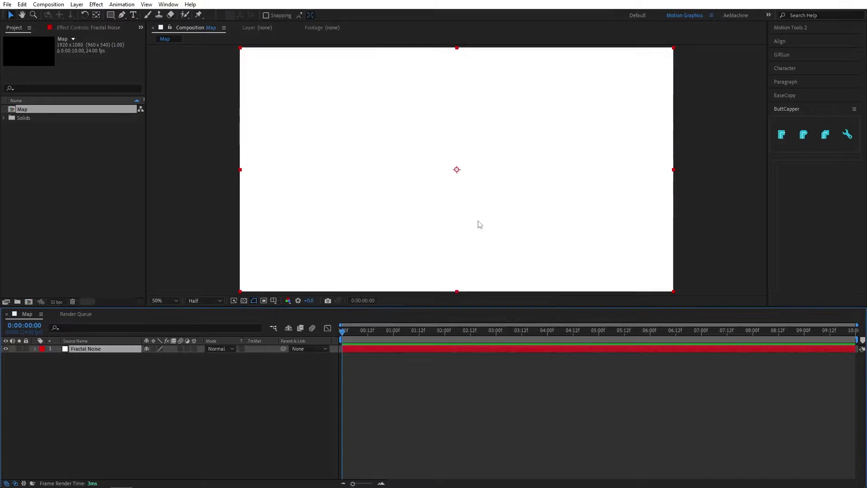
{"action": "left_click", "coordinate": [168, 4]}
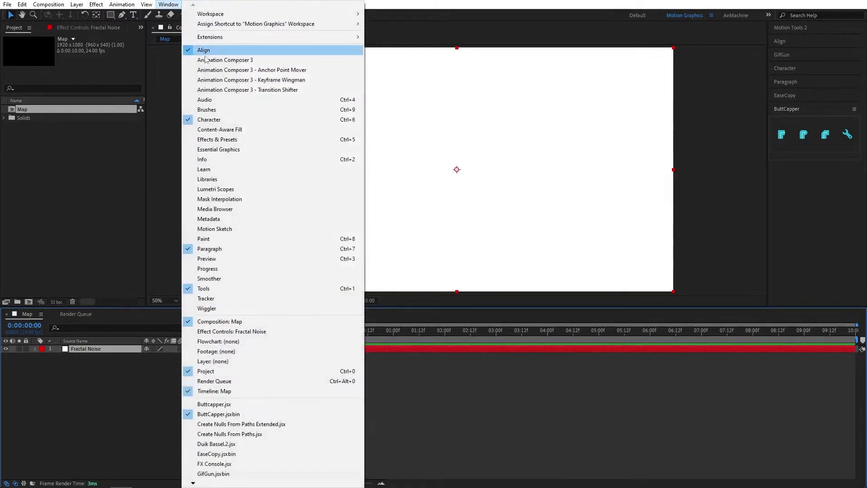
{"action": "left_click", "coordinate": [235, 141]}
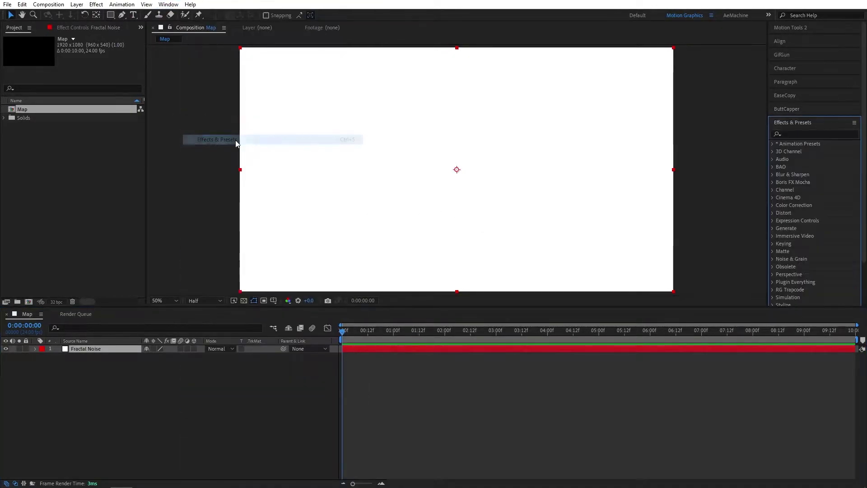
{"action": "left_click", "coordinate": [795, 135]}
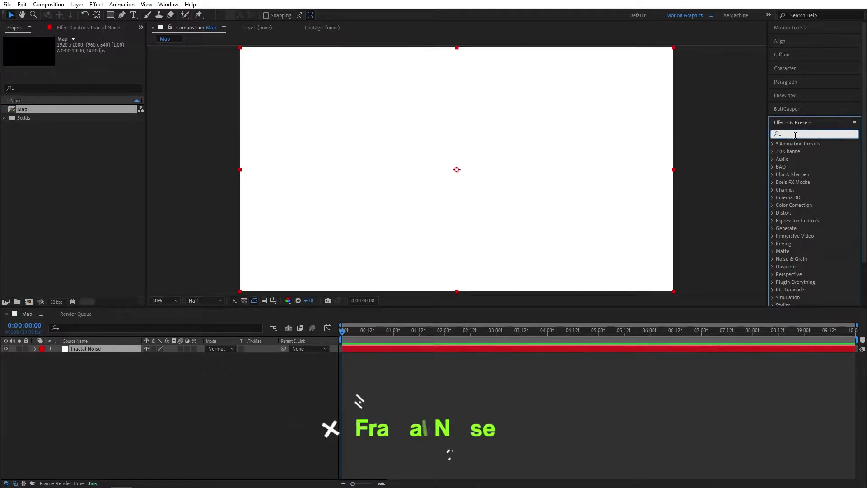
{"action": "type", "text": "fractal"}
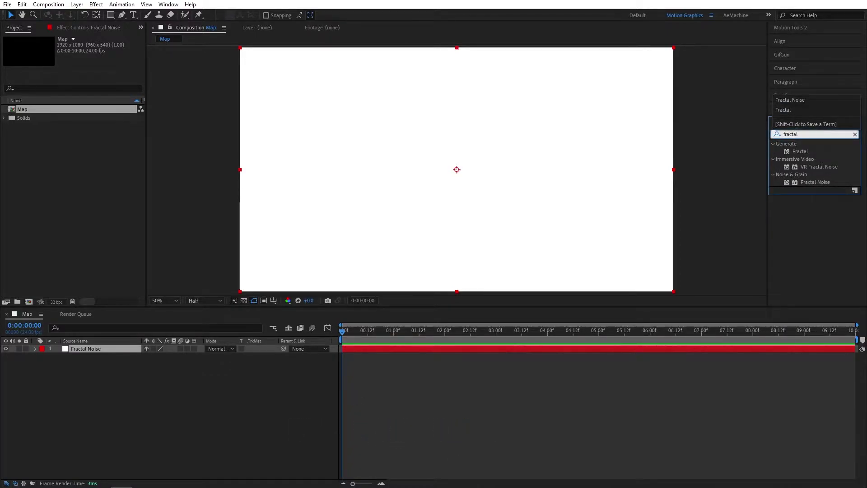
{"action": "left_click", "coordinate": [816, 182]}
{"action": "left_click_drag", "start_coordinate": [817, 183], "coordinate": [556, 193]}
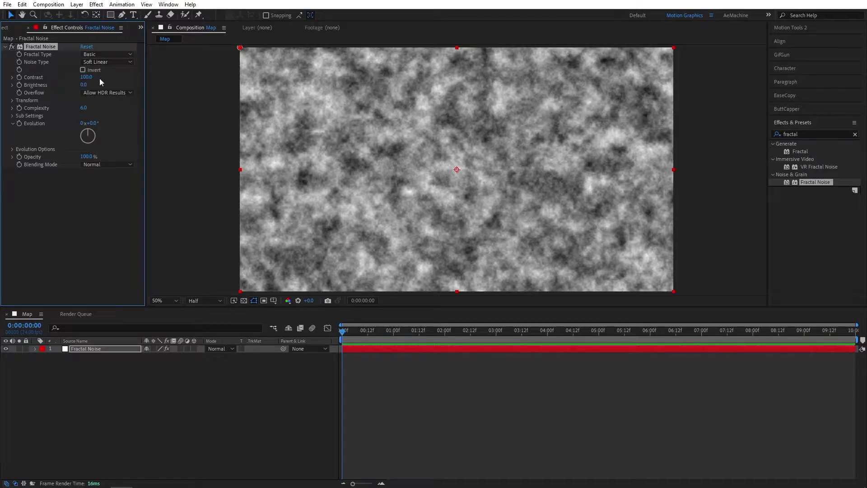
Step: Set Fractal Noise Contrast to 1500 and Brightness to -50
{"action": "left_click", "coordinate": [85, 77]}
{"action": "key", "text": "Return"}
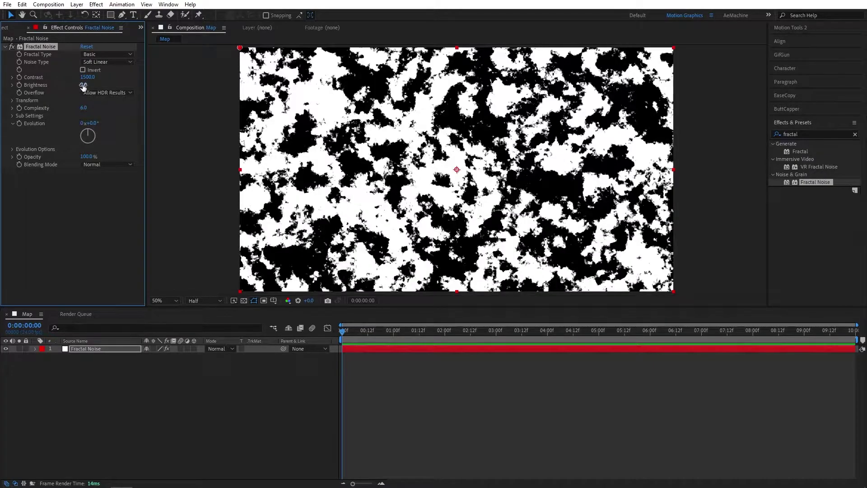
{"action": "left_click", "coordinate": [84, 85]}
{"action": "left_click_drag", "start_coordinate": [82, 84], "coordinate": [63, 85]}
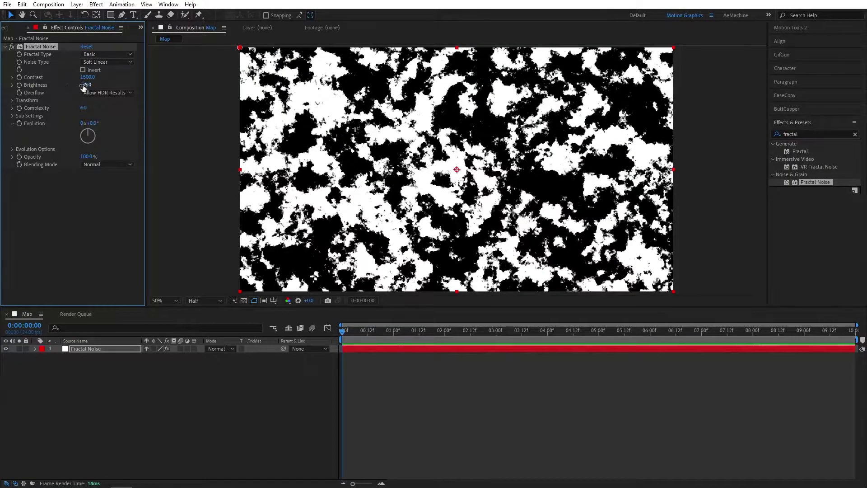
{"action": "left_click", "coordinate": [83, 85]}
{"action": "type", "text": "-50"}
{"action": "key", "text": "Return"}
Step: Turn off Uniform Scaling and set Fractal Noise Scale Width 1438 and Scale Height 59
{"action": "left_click", "coordinate": [13, 100]}
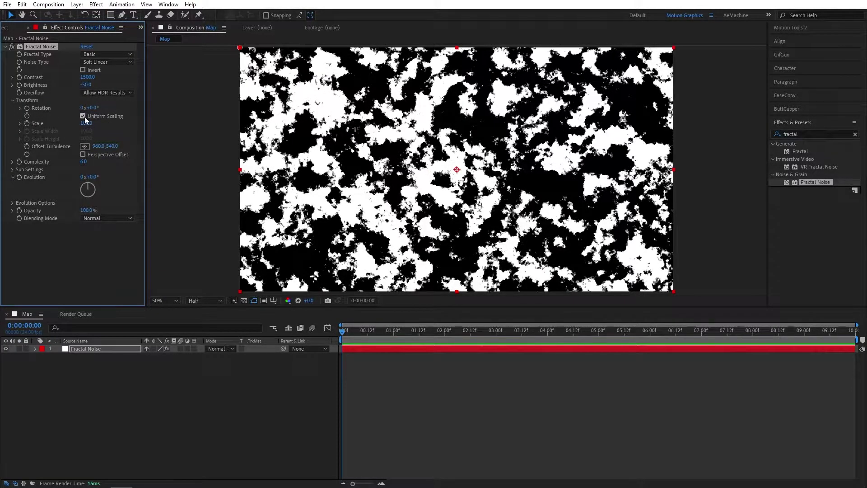
{"action": "left_click", "coordinate": [83, 116]}
{"action": "left_click_drag", "start_coordinate": [86, 131], "coordinate": [718, 163]}
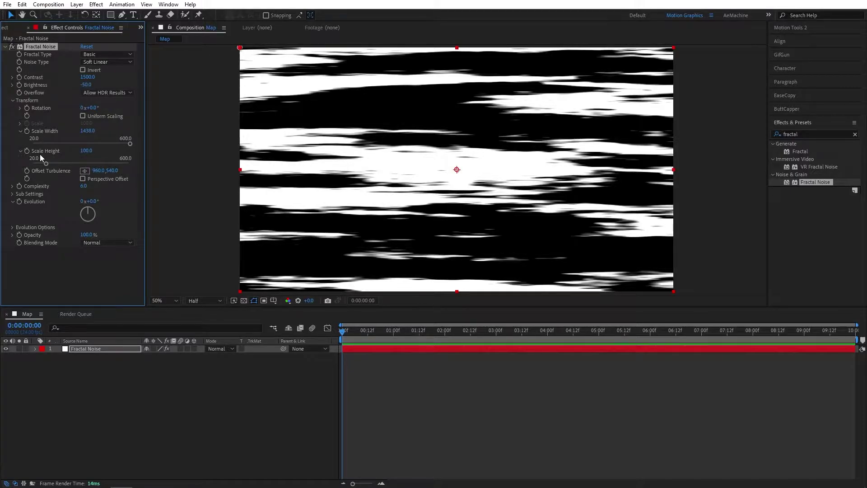
{"action": "left_click_drag", "start_coordinate": [88, 154], "coordinate": [71, 154]}
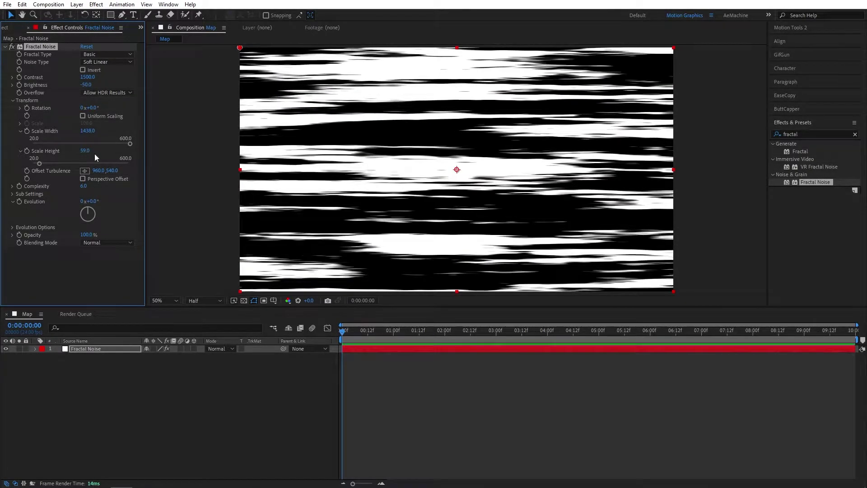
Step: Keyframe Offset Turbulence from 960,540 at the start to about 11080,540 at the last frame, then preview
{"action": "left_click", "coordinate": [335, 338]}
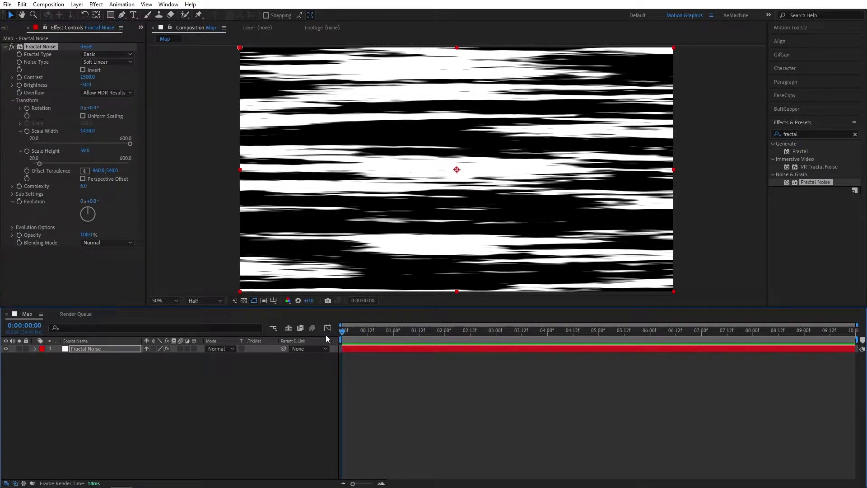
{"action": "left_click", "coordinate": [27, 175]}
{"action": "left_click_drag", "start_coordinate": [367, 328], "coordinate": [853, 330]}
{"action": "left_click_drag", "start_coordinate": [98, 171], "coordinate": [335, 194]}
{"action": "left_click_drag", "start_coordinate": [96, 174], "coordinate": [736, 195]}
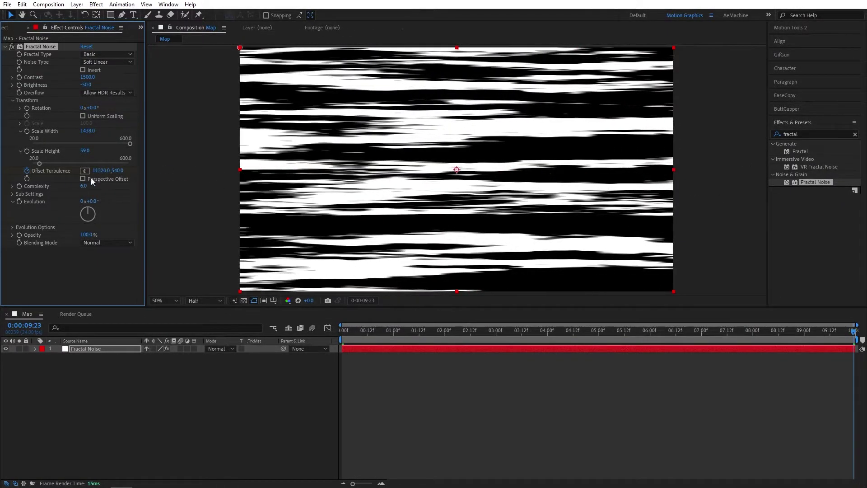
{"action": "left_click_drag", "start_coordinate": [97, 171], "coordinate": [2, 177]}
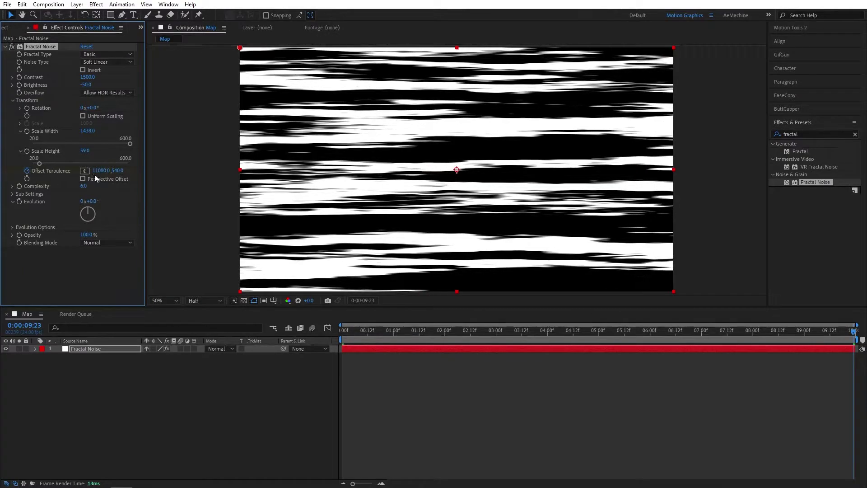
{"action": "left_click_drag", "start_coordinate": [96, 174], "coordinate": [232, 180]}
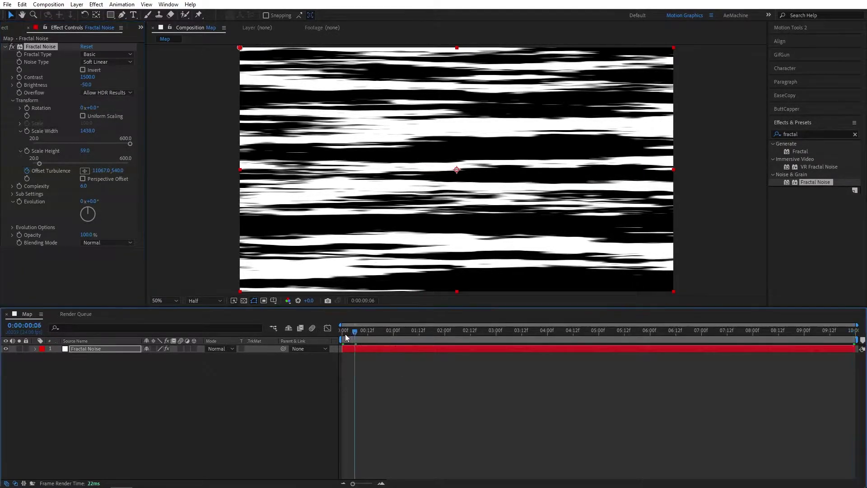
{"action": "key", "text": "space"}
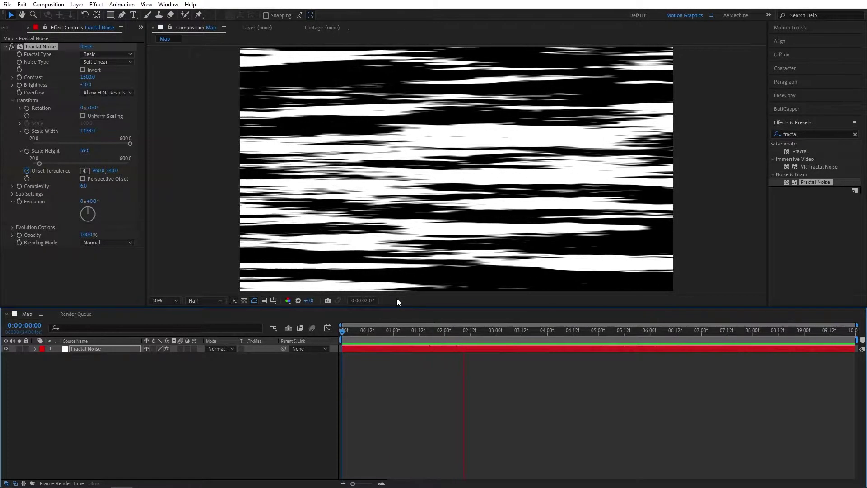
Step: Give Evolution the expression time*2000 and preview the churning streaks from the first frame
{"action": "key", "text": "space"}
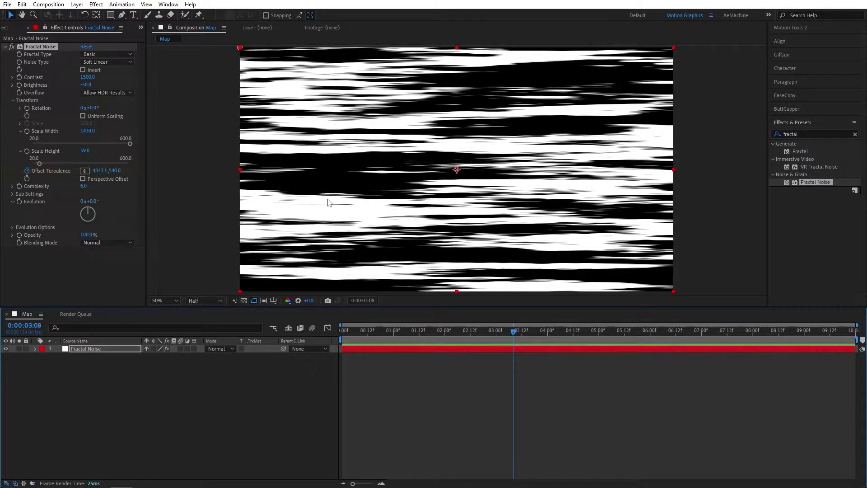
{"action": "left_click", "coordinate": [19, 202], "text": "alt"}
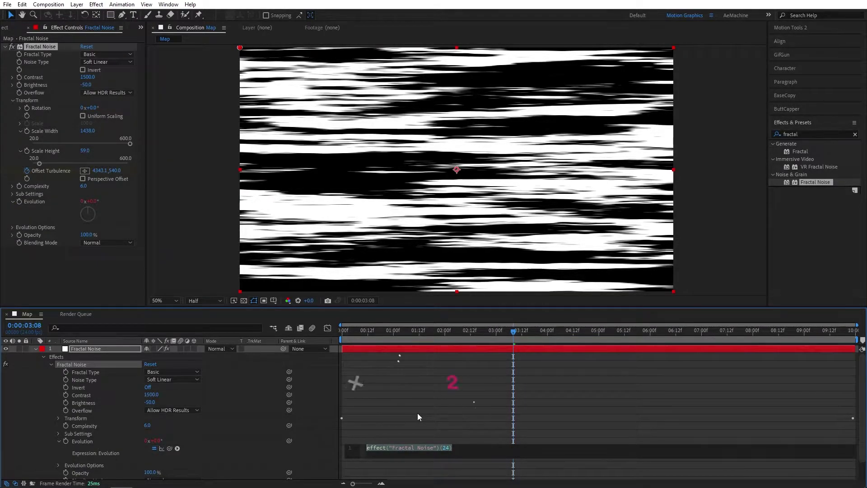
{"action": "type", "text": "time"}
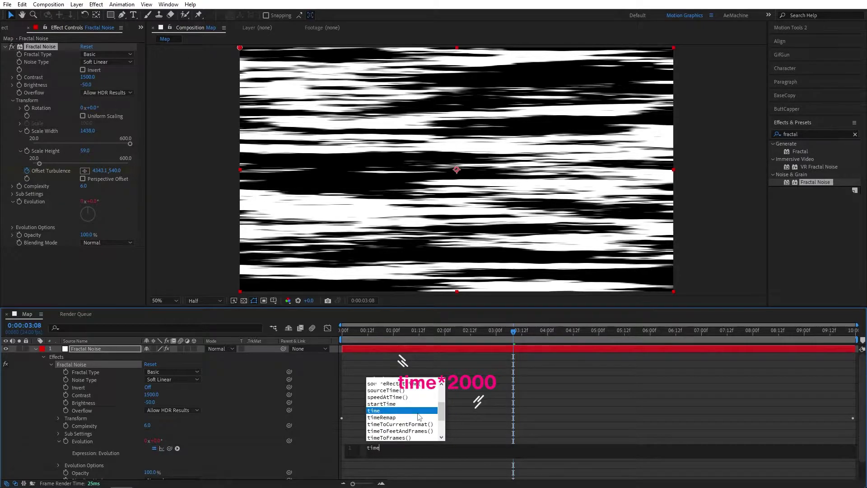
{"action": "key", "text": "Escape"}
{"action": "type", "text": "*2000"}
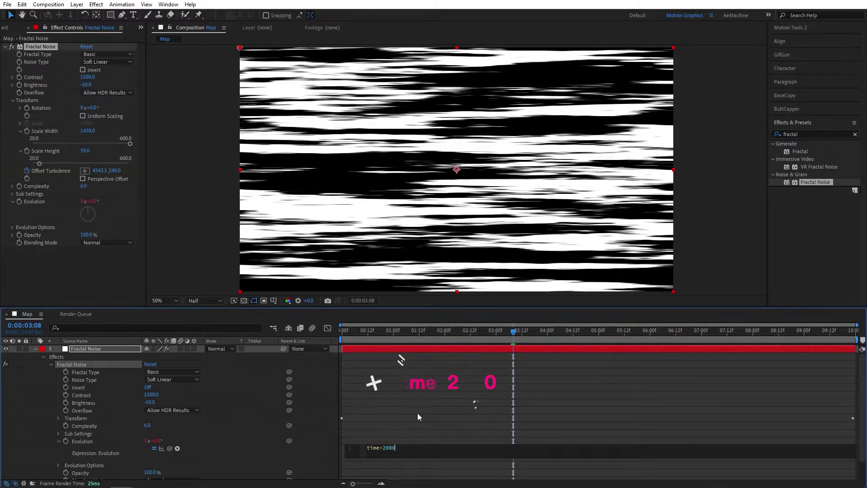
{"action": "left_click", "coordinate": [417, 413]}
{"action": "left_click", "coordinate": [340, 331]}
{"action": "key", "text": "space"}
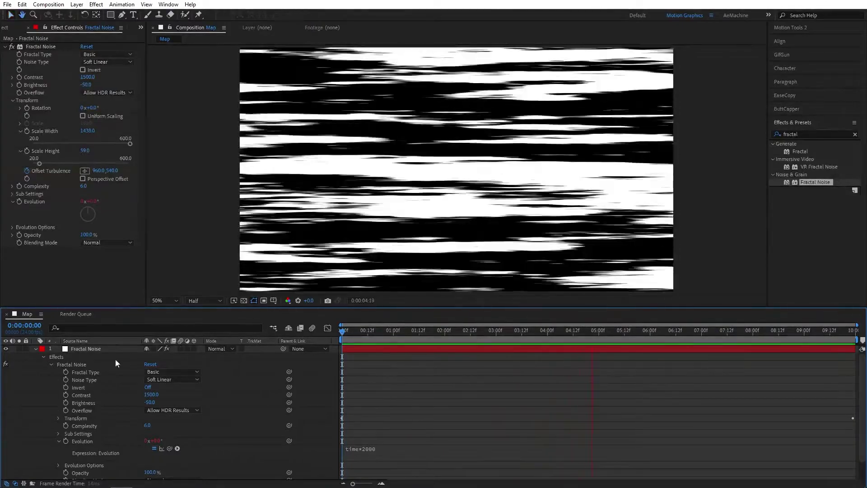
{"action": "key", "text": "space"}
Step: Nest the Map comp into a new composition from the Project panel
{"action": "left_click", "coordinate": [35, 349]}
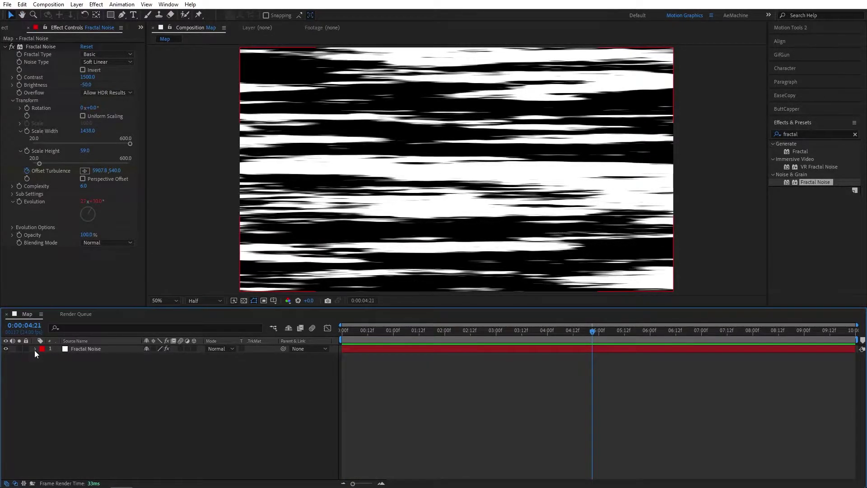
{"action": "left_click_drag", "start_coordinate": [378, 330], "coordinate": [282, 231]}
{"action": "left_click", "coordinate": [8, 29]}
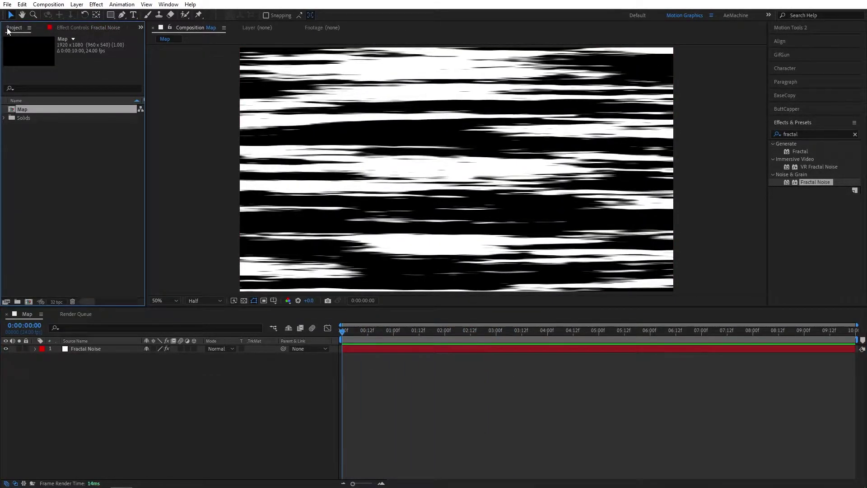
{"action": "left_click_drag", "start_coordinate": [28, 110], "coordinate": [29, 302]}
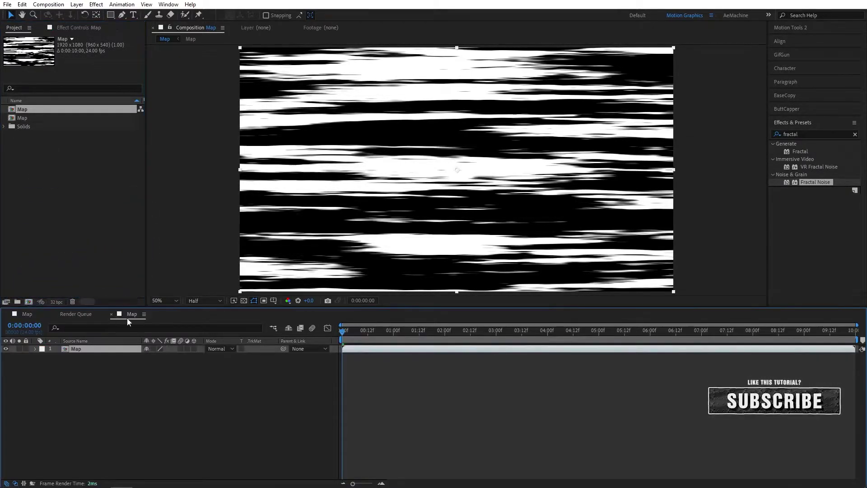
{"action": "left_click_drag", "start_coordinate": [139, 318], "coordinate": [27, 315]}
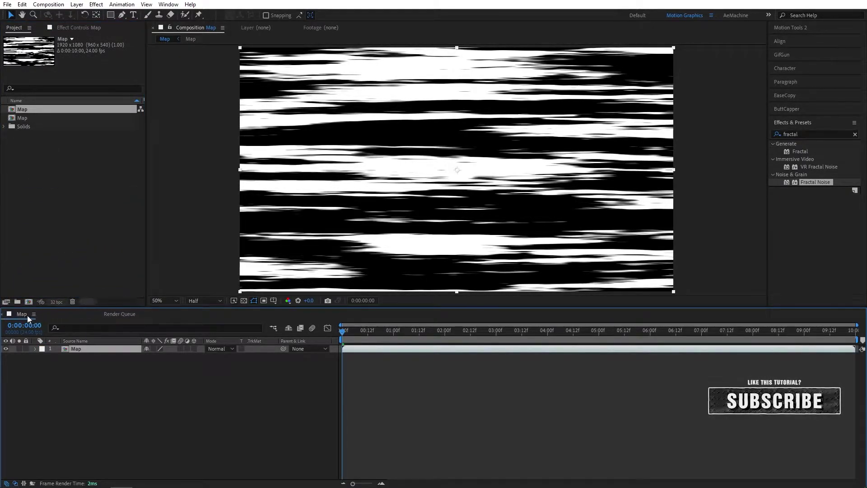
Step: Rename the new outer comp to 'Speed Lines' and bring its timeline into focus
{"action": "right_click", "coordinate": [29, 111]}
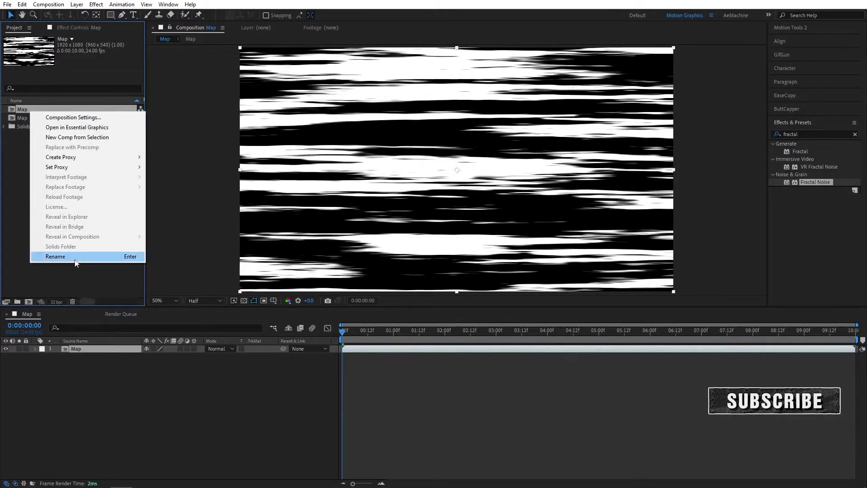
{"action": "left_click", "coordinate": [122, 256]}
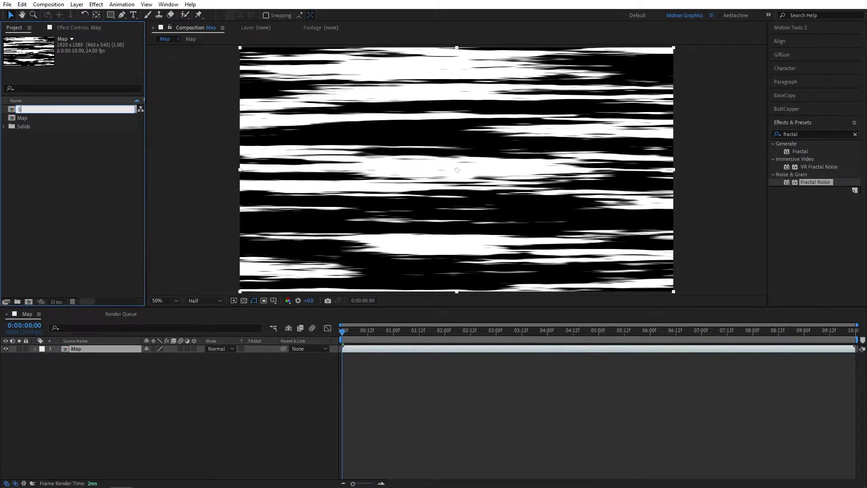
{"action": "type", "text": "Speed Lines"}
{"action": "left_click", "coordinate": [85, 209]}
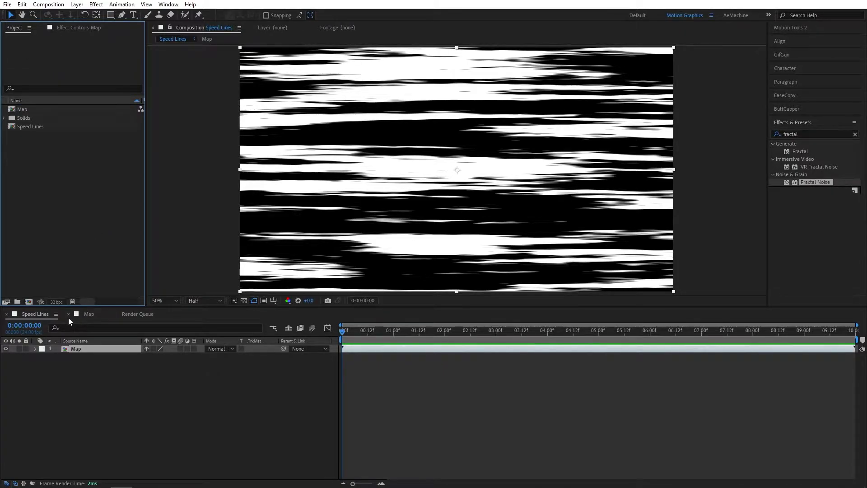
{"action": "left_click", "coordinate": [104, 350]}
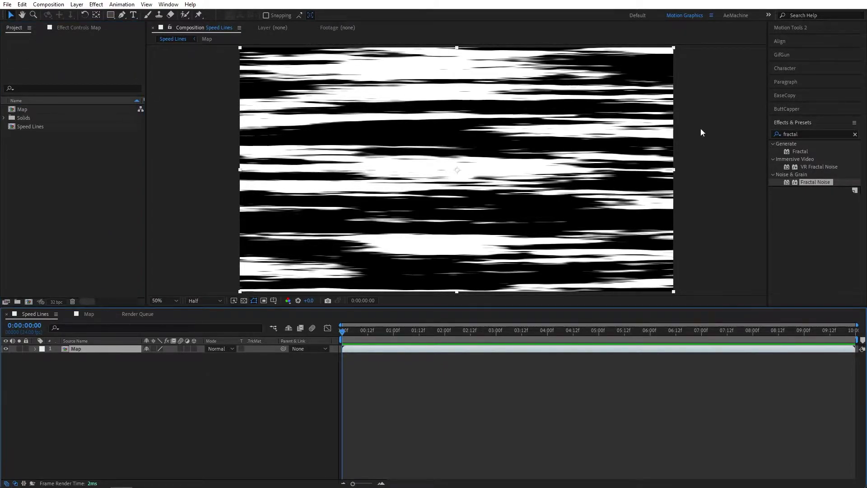
Step: Search effects for 'vc co' and apply VC Color Vibrance to the nested Map layer
{"action": "left_click", "coordinate": [818, 135]}
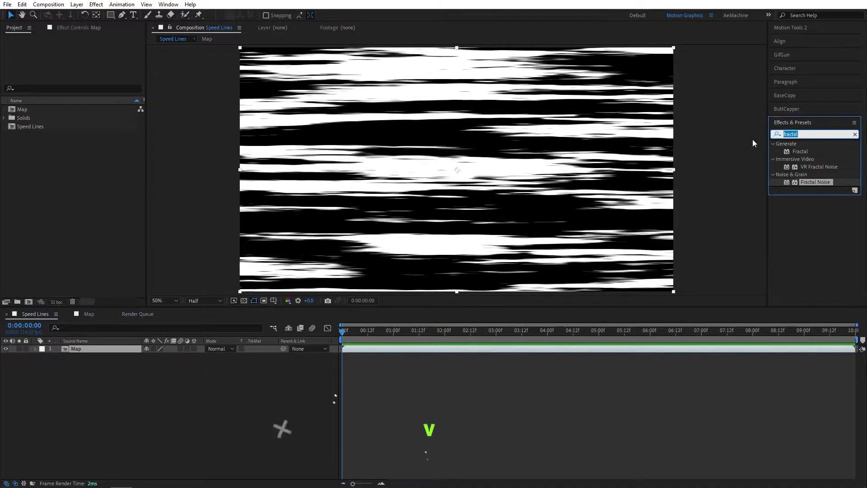
{"action": "type", "text": "vc co"}
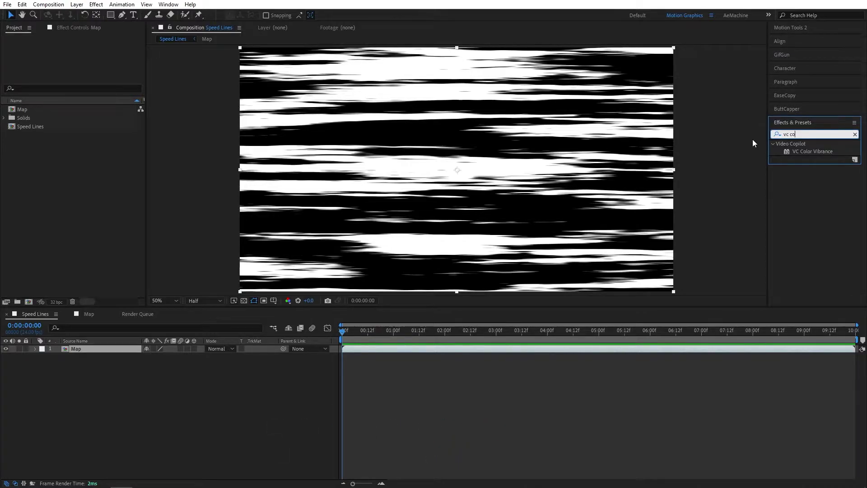
{"action": "double_click", "coordinate": [814, 152]}
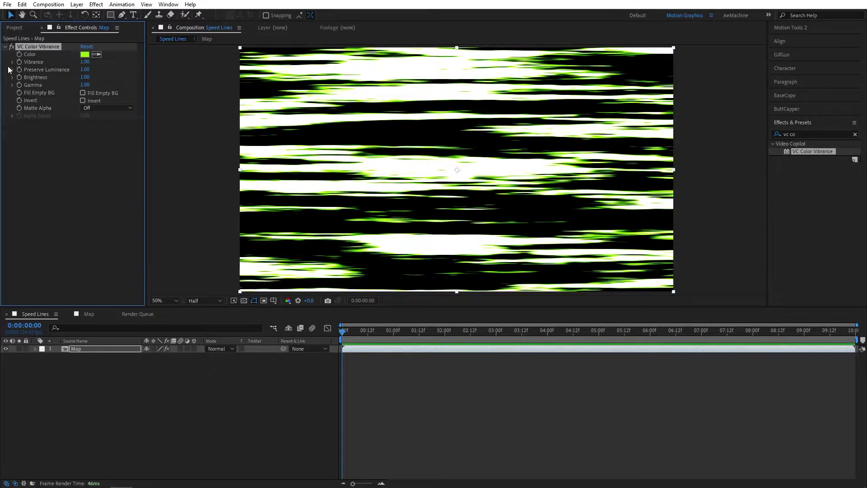
Step: Try a red tint in VC Color Vibrance and lower Vibrance toward 1.41
{"action": "left_click", "coordinate": [84, 54]}
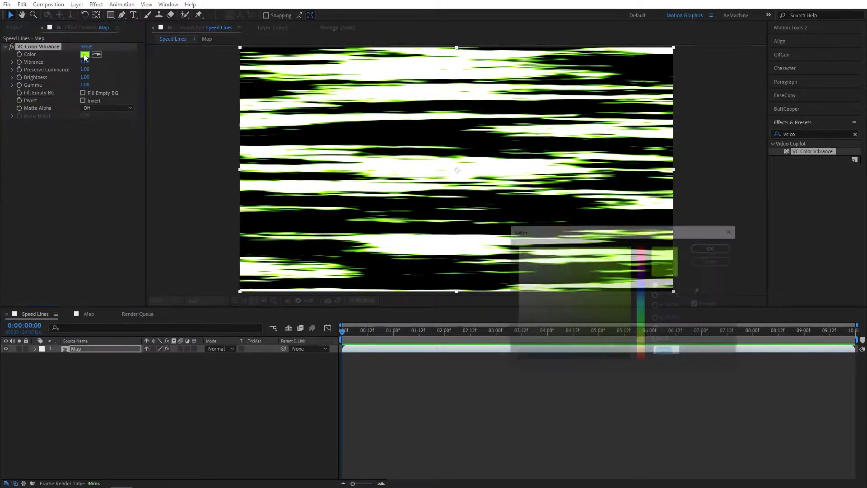
{"action": "left_click", "coordinate": [643, 284]}
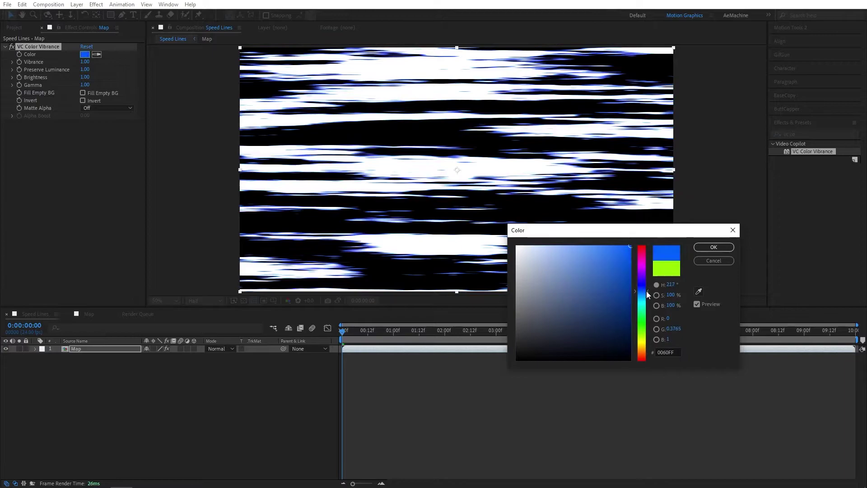
{"action": "mouse_move", "coordinate": [644, 288]}
{"action": "left_mouse_down"}
{"action": "mouse_move", "coordinate": [651, 248]}
{"action": "mouse_move", "coordinate": [643, 235]}
{"action": "mouse_move", "coordinate": [642, 247]}
{"action": "left_mouse_up"}
{"action": "left_click", "coordinate": [714, 247]}
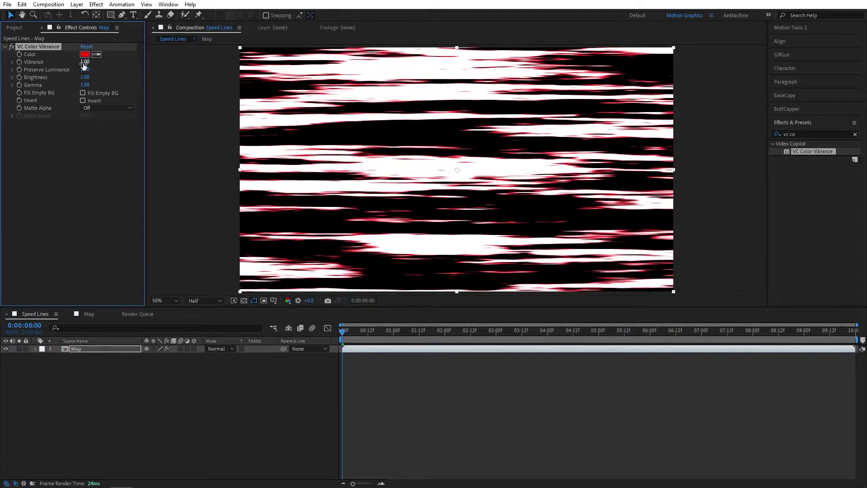
{"action": "left_click_drag", "start_coordinate": [87, 65], "coordinate": [50, 63]}
{"action": "mouse_move", "coordinate": [116, 66]}
{"action": "left_mouse_down"}
{"action": "mouse_move", "coordinate": [127, 67]}
{"action": "mouse_move", "coordinate": [59, 77]}
{"action": "mouse_move", "coordinate": [82, 62]}
{"action": "mouse_move", "coordinate": [98, 68]}
{"action": "mouse_move", "coordinate": [83, 70]}
{"action": "left_mouse_up"}
Step: Lower Brightness and settle the tint on blue #0072FF for glowing blue streaks
{"action": "left_click", "coordinate": [85, 55]}
{"action": "mouse_move", "coordinate": [641, 277]}
{"action": "left_mouse_down"}
{"action": "mouse_move", "coordinate": [653, 255]}
{"action": "mouse_move", "coordinate": [655, 289]}
{"action": "left_mouse_up"}
{"action": "left_click", "coordinate": [713, 251]}
{"action": "mouse_move", "coordinate": [86, 77]}
{"action": "left_mouse_down"}
{"action": "mouse_move", "coordinate": [55, 87]}
{"action": "mouse_move", "coordinate": [105, 87]}
{"action": "left_mouse_up"}
{"action": "left_click", "coordinate": [85, 55]}
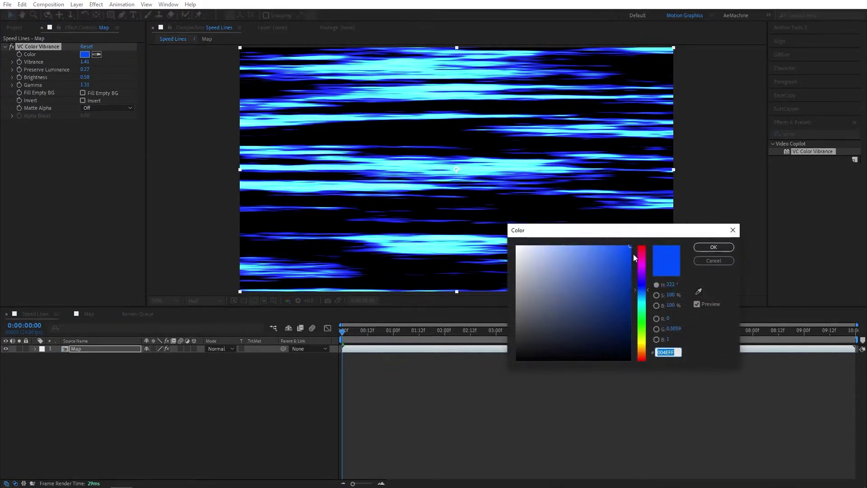
{"action": "left_click_drag", "start_coordinate": [647, 249], "coordinate": [656, 292]}
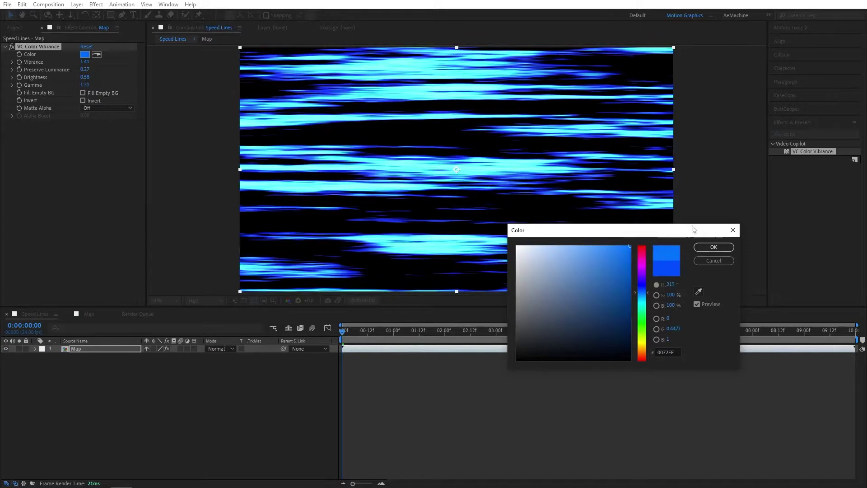
{"action": "left_click", "coordinate": [713, 247]}
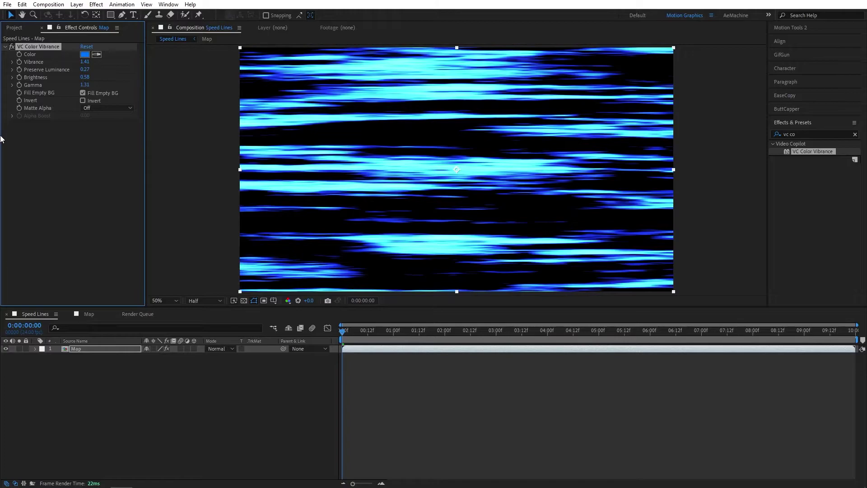
Step: Confirm the layer name Map and apply CC Force Motion Blur to it
{"action": "key", "text": "Return"}
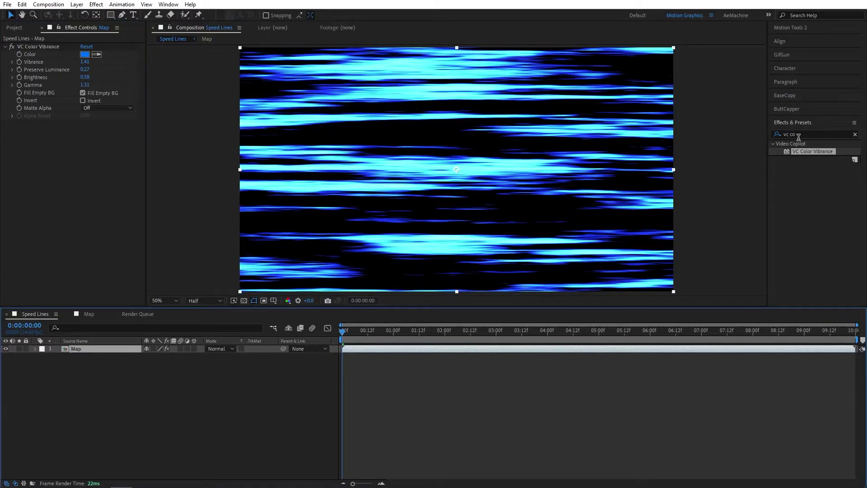
{"action": "left_click", "coordinate": [798, 134]}
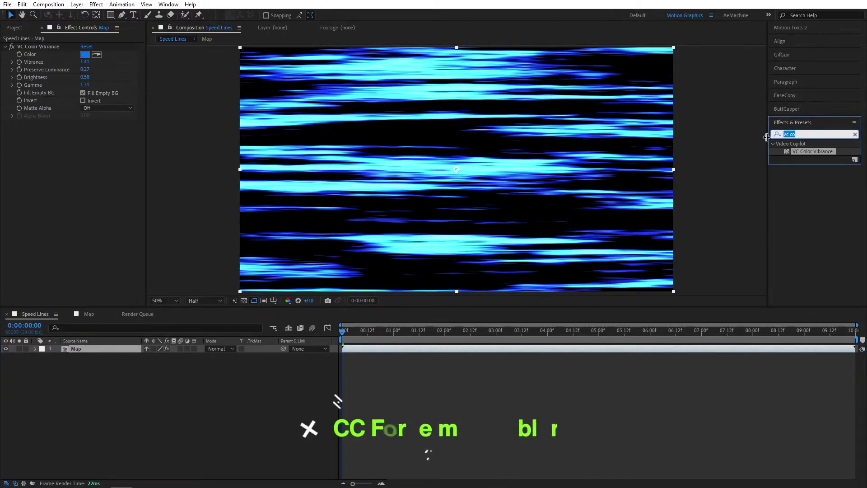
{"action": "type", "text": "cc"}
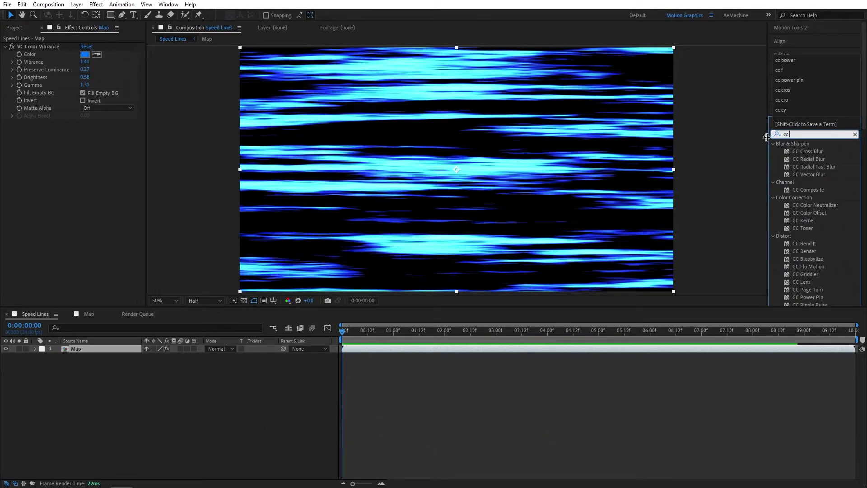
{"action": "type", "text": " f"}
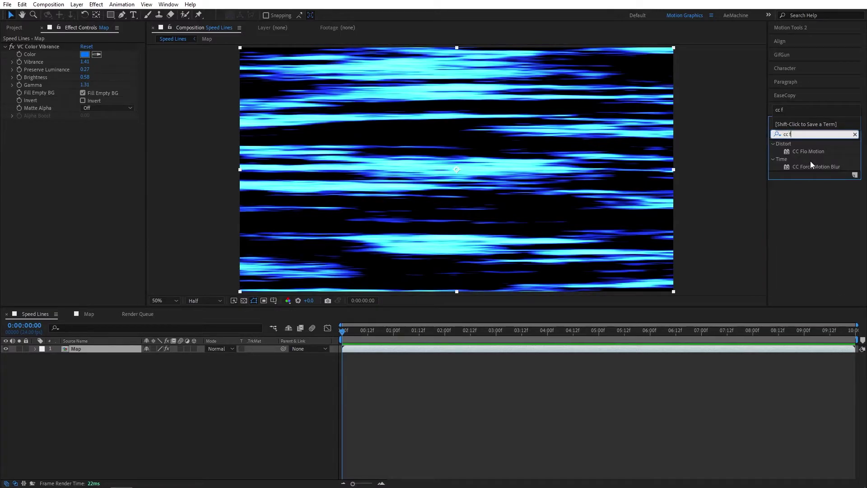
{"action": "double_click", "coordinate": [812, 166]}
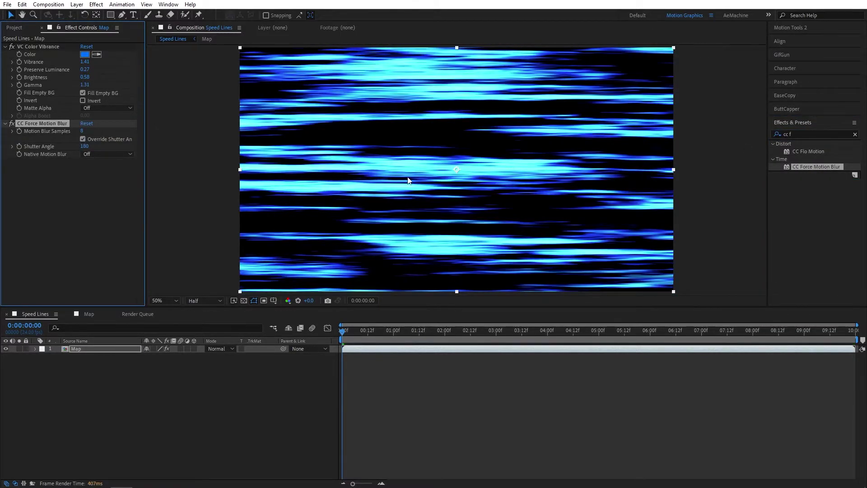
Step: Zoom the viewer to inspect the blur and toggle CC Force Motion Blur to compare
{"action": "key", "text": "period"}
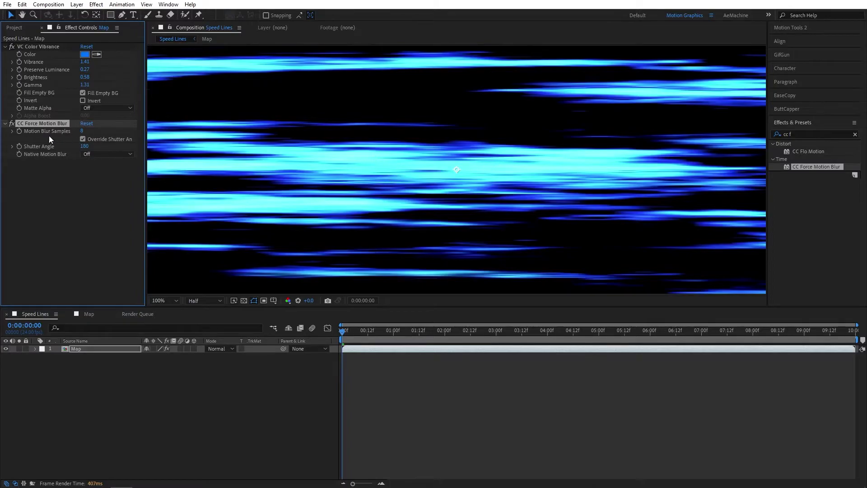
{"action": "key", "text": "comma"}
{"action": "left_click", "coordinate": [12, 124]}
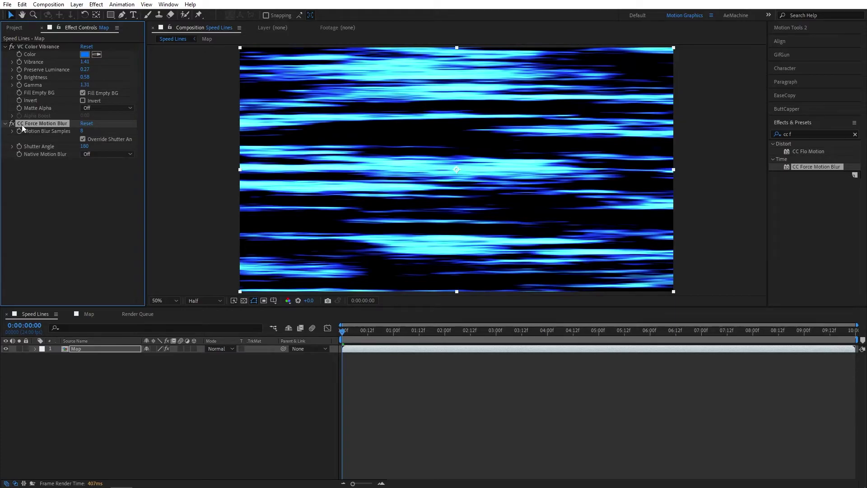
{"action": "left_click", "coordinate": [805, 134]}
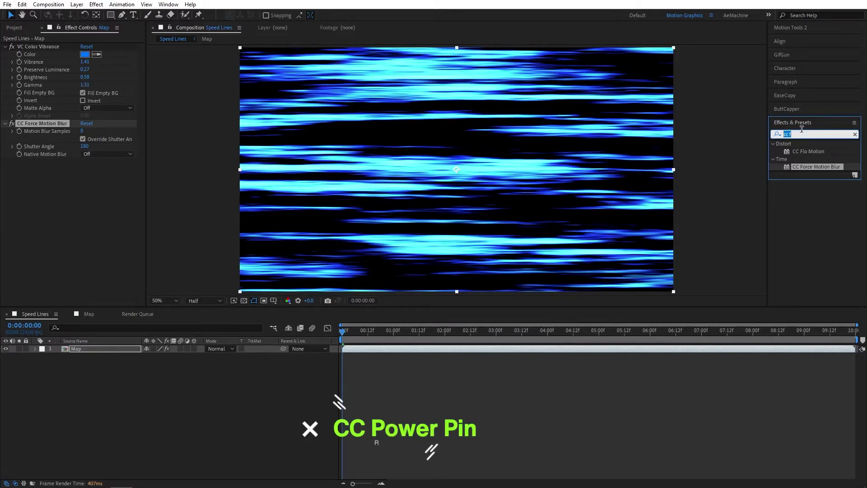
Step: Apply CC Power Pin to the Map layer and pull its corner pins outward
{"action": "type", "text": "cc power"}
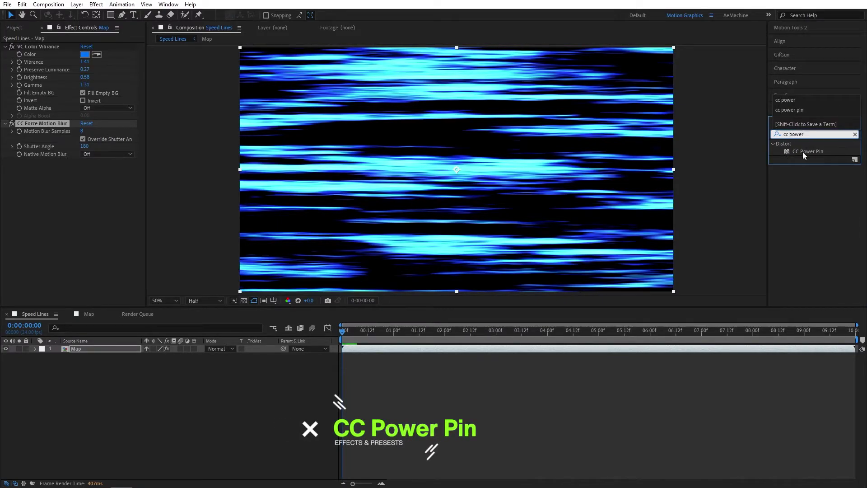
{"action": "double_click", "coordinate": [804, 152]}
{"action": "key", "text": "comma"}
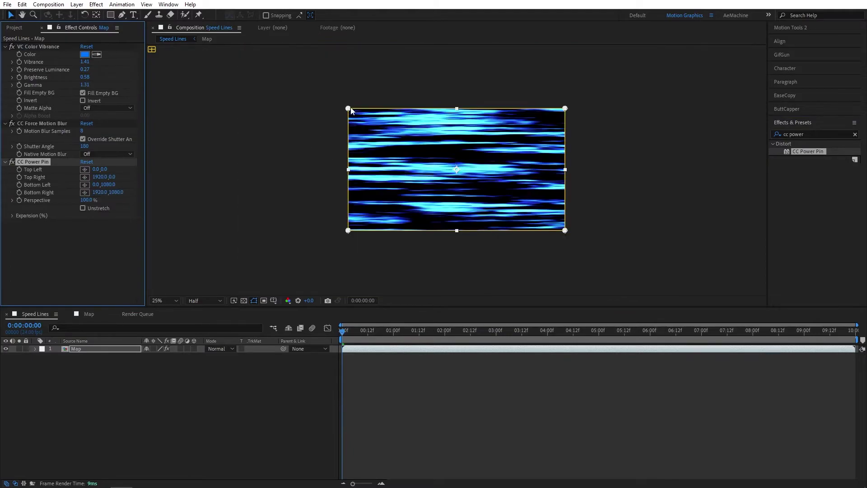
{"action": "left_click_drag", "start_coordinate": [350, 109], "coordinate": [285, 79]}
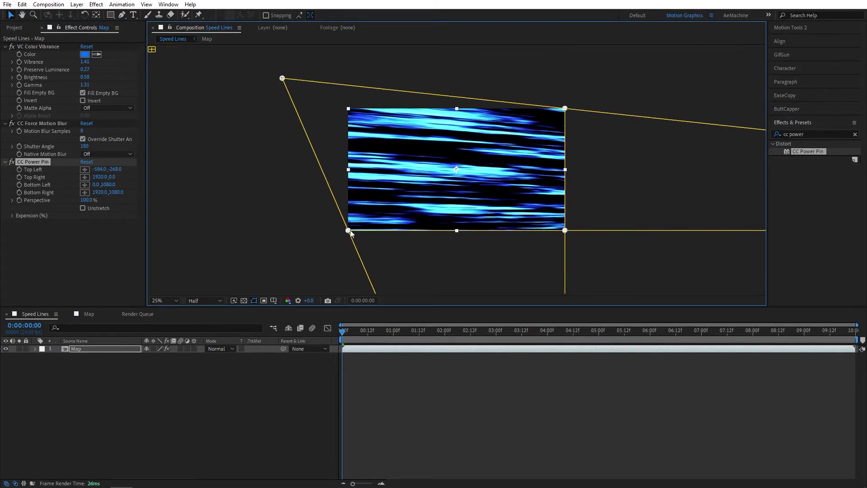
{"action": "left_click_drag", "start_coordinate": [349, 231], "coordinate": [282, 264]}
{"action": "left_click_drag", "start_coordinate": [571, 232], "coordinate": [622, 248]}
{"action": "left_click_drag", "start_coordinate": [617, 117], "coordinate": [610, 88]}
Step: Reposition the four Power Pin corners so the blue streaks run in a steep diagonal
{"action": "left_click_drag", "start_coordinate": [283, 79], "coordinate": [253, 120]}
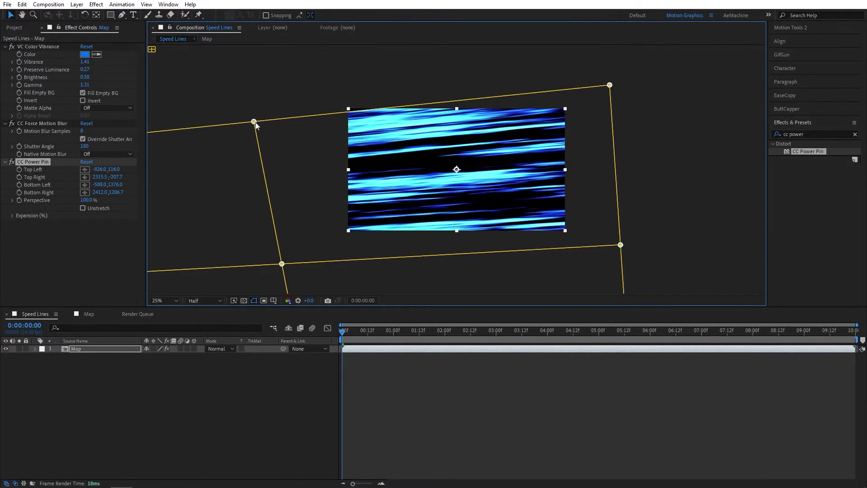
{"action": "left_click_drag", "start_coordinate": [610, 85], "coordinate": [566, 85]}
{"action": "left_click_drag", "start_coordinate": [621, 246], "coordinate": [674, 177]}
{"action": "left_click_drag", "start_coordinate": [281, 252], "coordinate": [417, 337]}
{"action": "left_click_drag", "start_coordinate": [248, 125], "coordinate": [230, 103]}
{"action": "scroll", "coordinate": [452, 180], "scroll_direction": "down", "scroll_amount": 1}
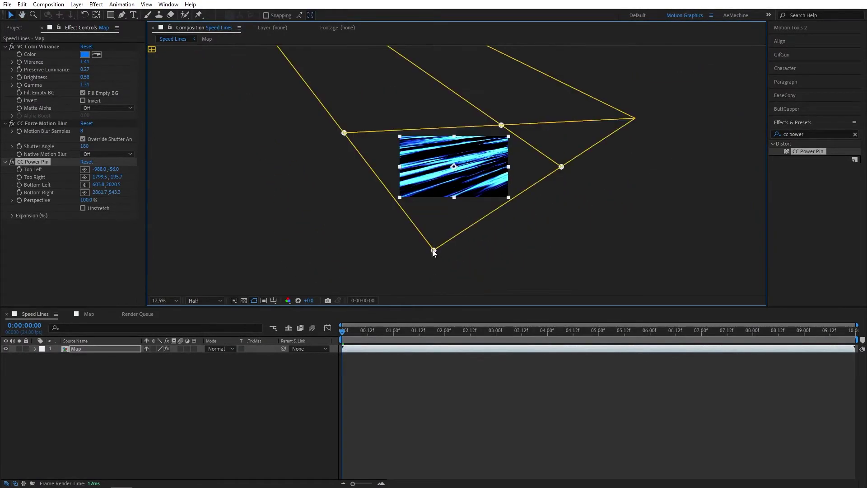
{"action": "left_click_drag", "start_coordinate": [438, 252], "coordinate": [443, 252]}
{"action": "scroll", "coordinate": [492, 142], "scroll_direction": "up", "scroll_amount": 2}
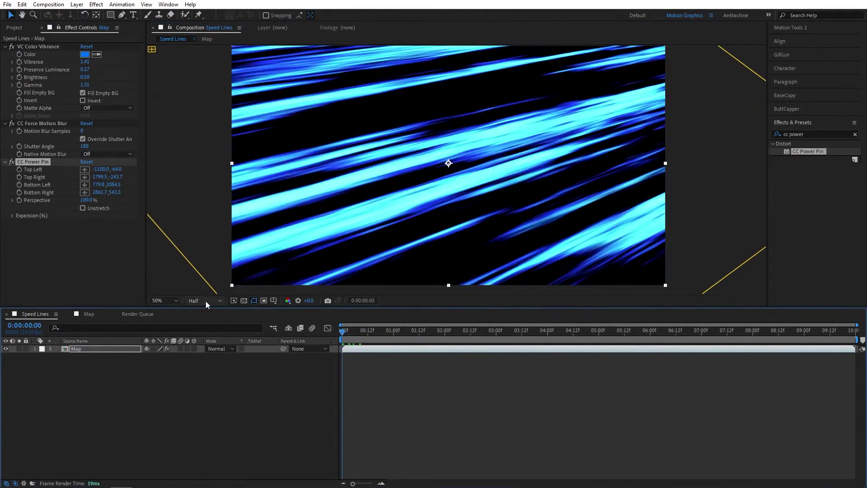
Step: Set the preview resolution to Quarter and play back the speed lines
{"action": "left_click", "coordinate": [205, 301]}
{"action": "left_click", "coordinate": [204, 351]}
{"action": "key", "text": "space"}
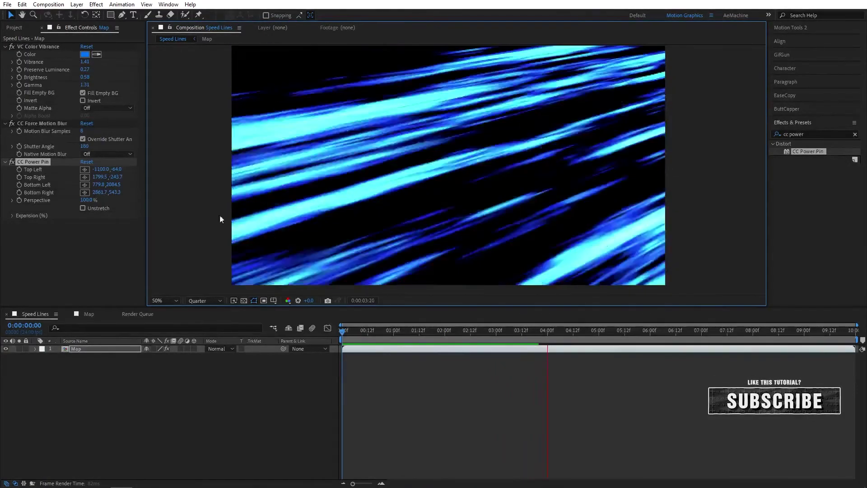
Step: Stop playback, set CC Power Pin Perspective to 100%, and return to frame 0:00:00:00
{"action": "key", "text": "space"}
{"action": "left_click", "coordinate": [79, 201]}
{"action": "mouse_move", "coordinate": [79, 201]}
{"action": "left_mouse_down"}
{"action": "mouse_move", "coordinate": [218, 206]}
{"action": "mouse_move", "coordinate": [87, 210]}
{"action": "left_mouse_up"}
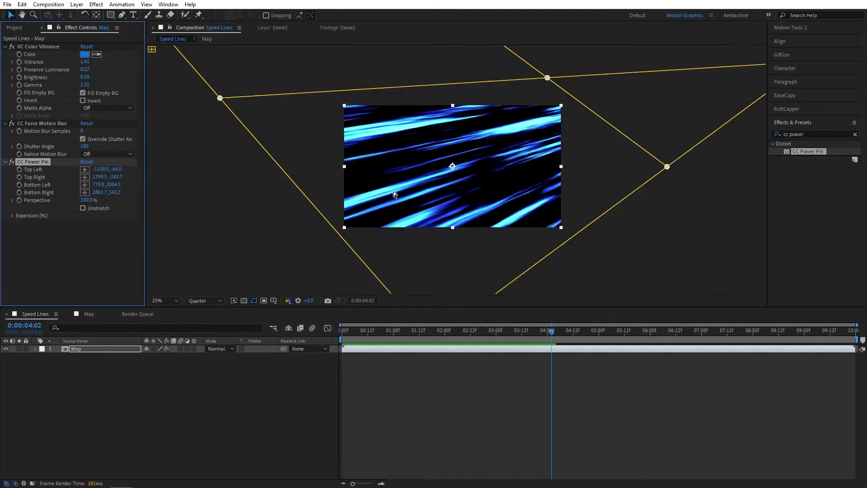
{"action": "left_click_drag", "start_coordinate": [364, 336], "coordinate": [328, 330]}
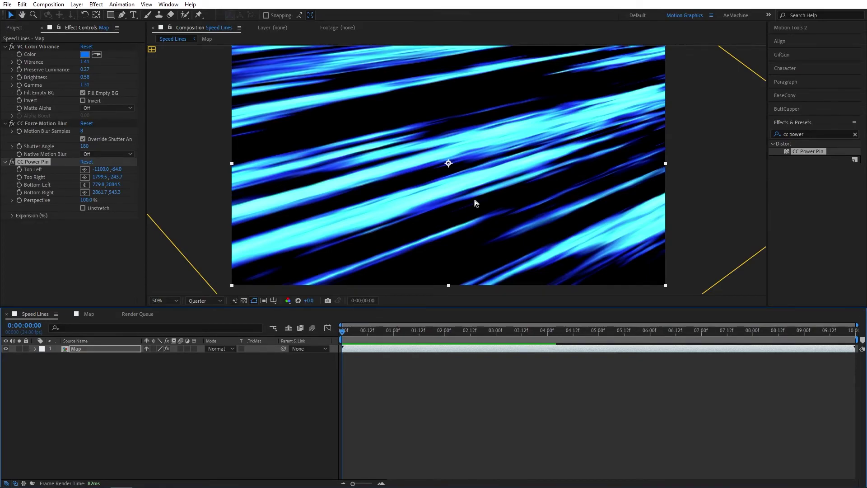
Step: Preview the diagonal blue speed lines, collapse Effects & Presets, and show the Project panel
{"action": "key", "text": "comma"}
{"action": "key", "text": "period"}
{"action": "key", "text": "space"}
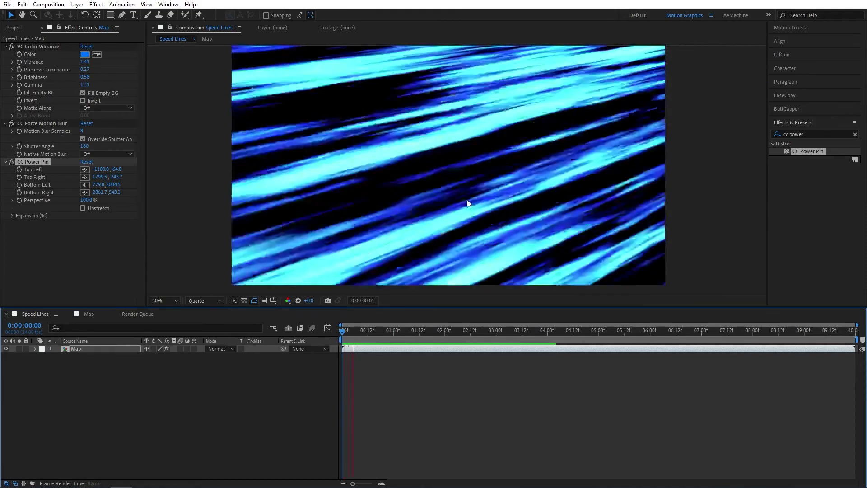
{"action": "left_click", "coordinate": [797, 121]}
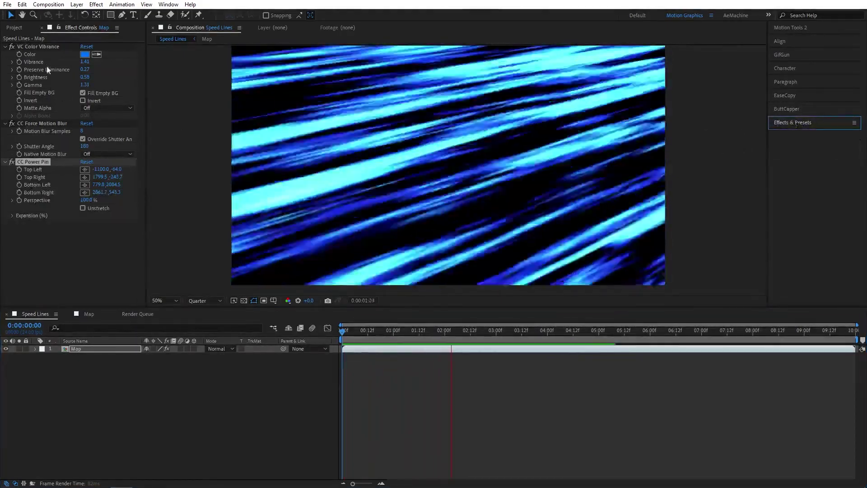
{"action": "left_click", "coordinate": [20, 30]}
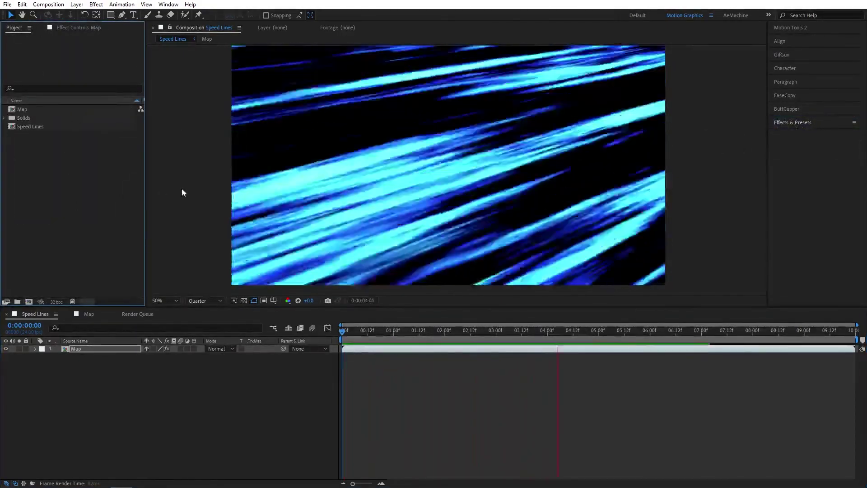